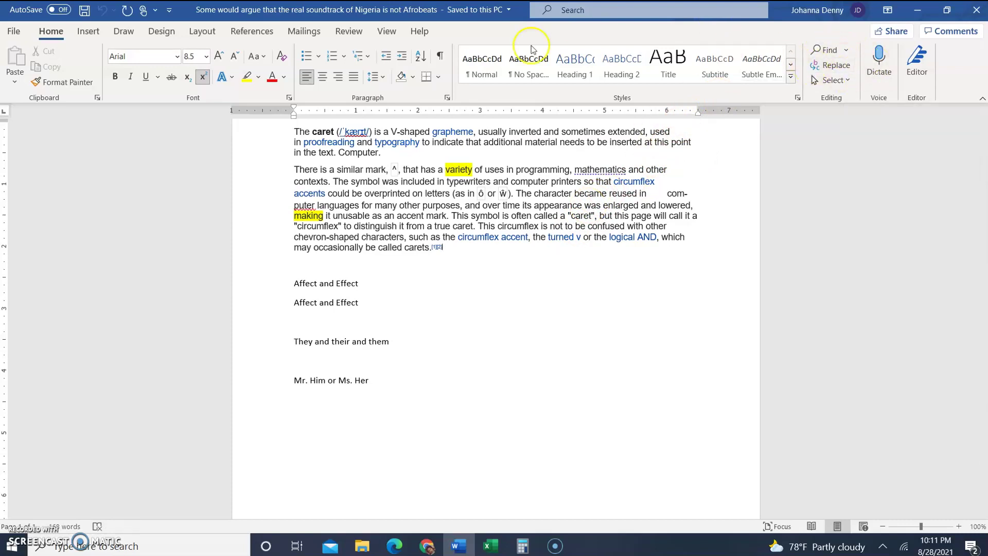
# - Place the insertion point in the document text and open the search pane
pyautogui.click(52, 46)
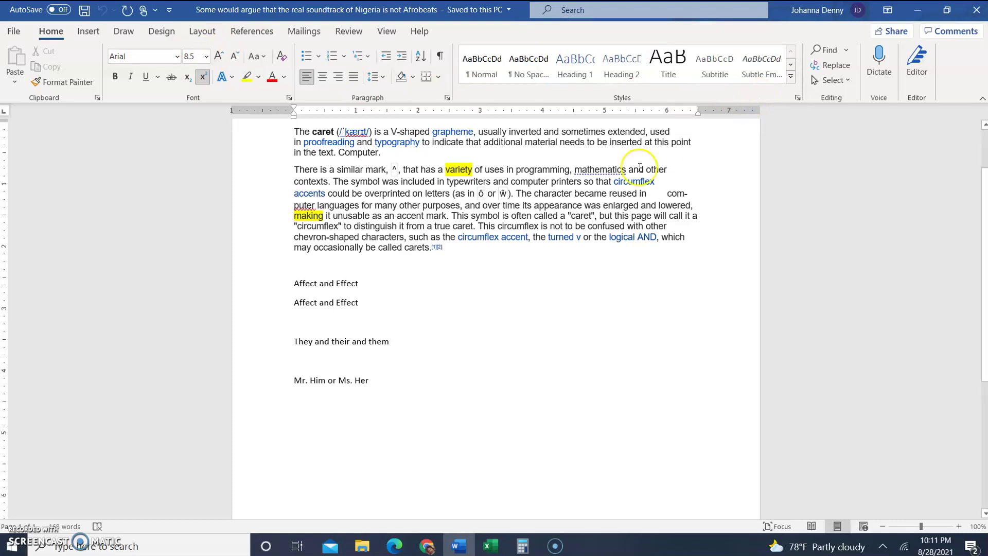
pyautogui.click(575, 203)
pyautogui.click(825, 52)
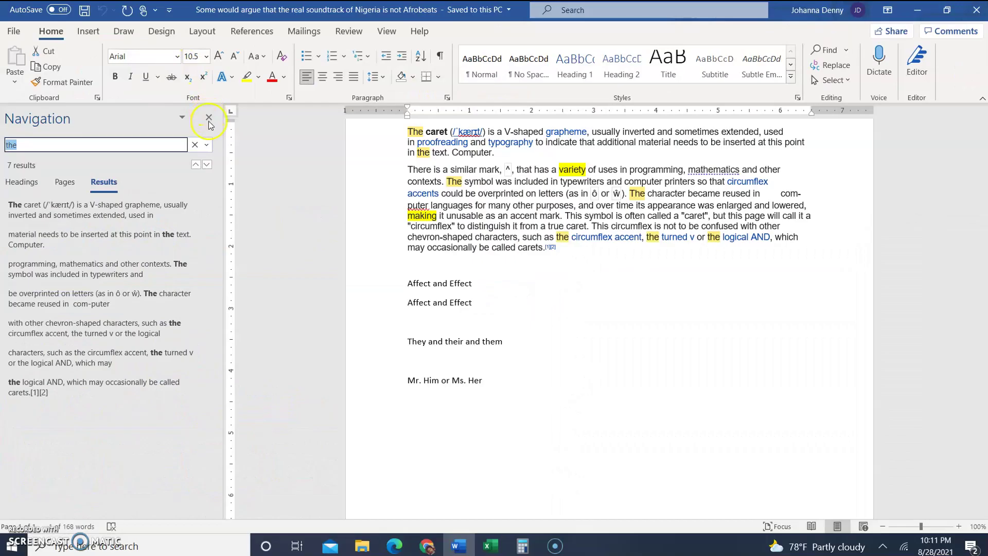
# - Close the search pane and choose Advanced Find from the Find options list
pyautogui.click(208, 122)
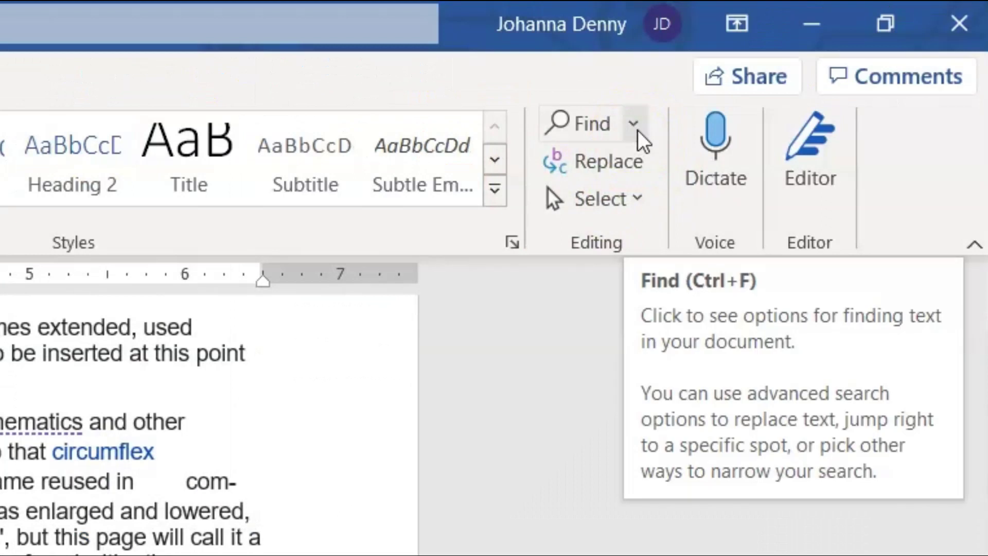
pyautogui.click(637, 131)
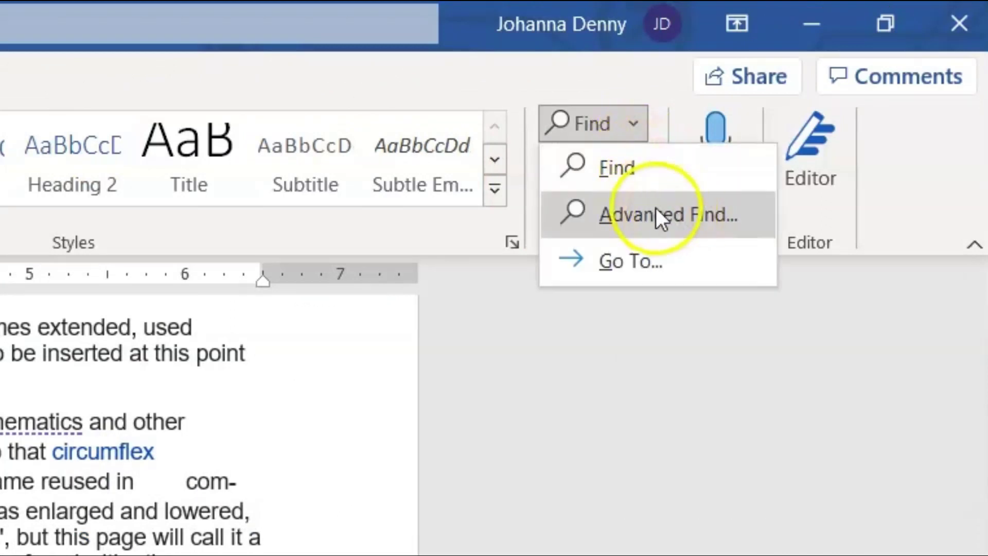
pyautogui.click(634, 123)
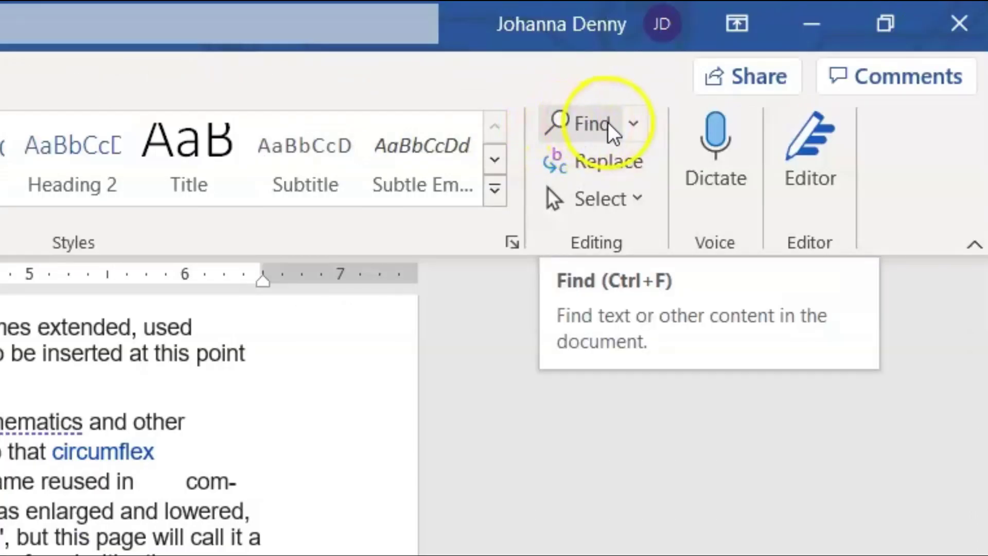
pyautogui.click(634, 129)
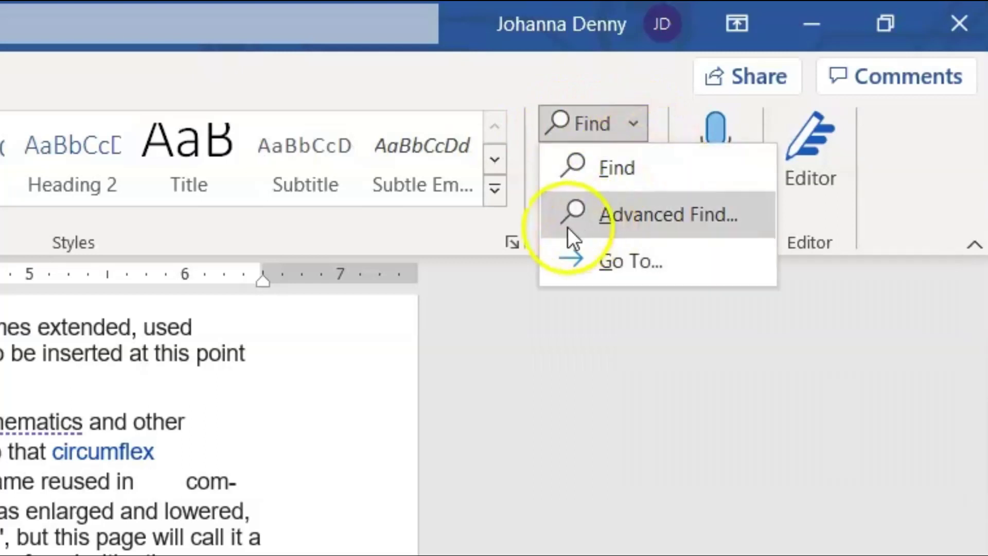
pyautogui.click(650, 222)
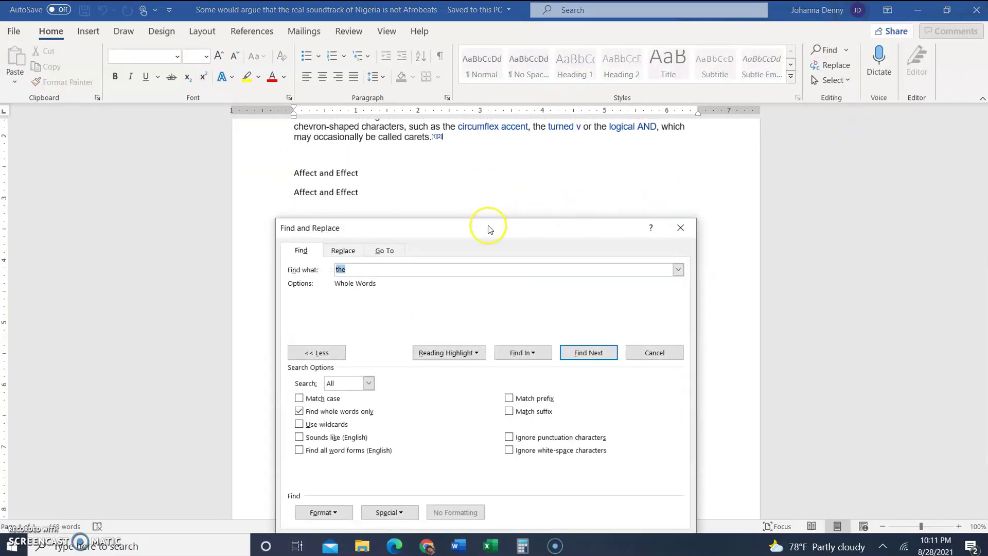
# - Reposition the Find and Replace dialog and expand it with More >> to show all search options
pyautogui.moveTo(489, 227); pyautogui.dragTo(555, 131)
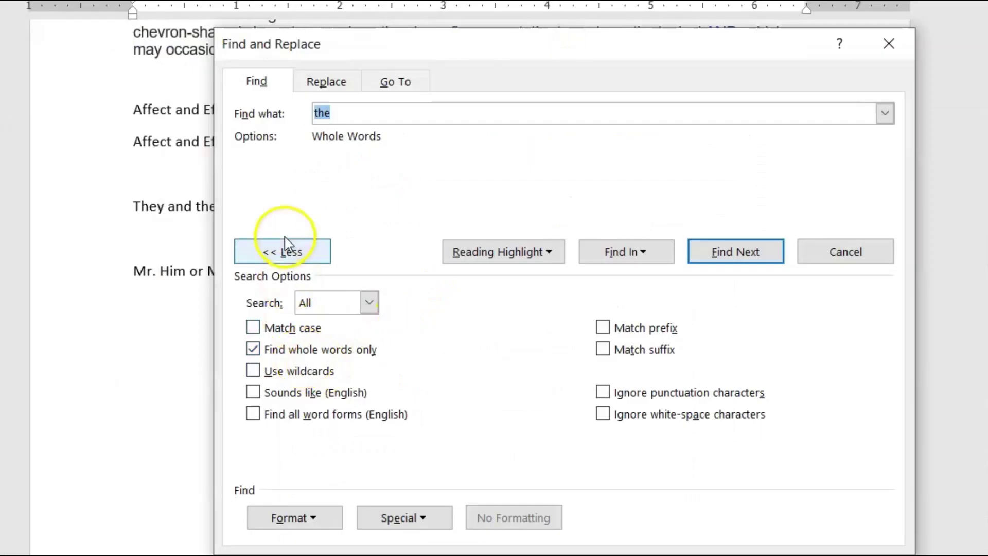
pyautogui.click(383, 257)
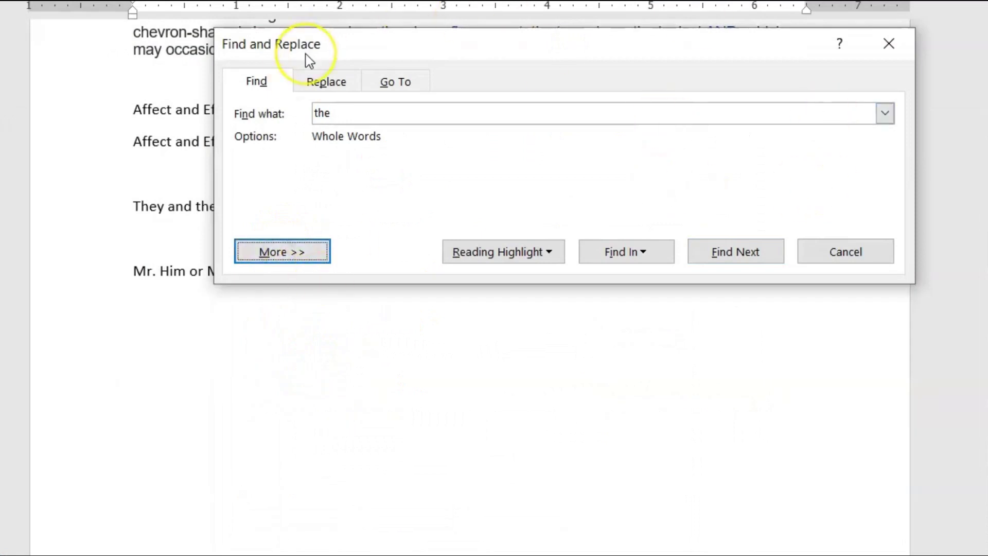
pyautogui.moveTo(381, 38); pyautogui.dragTo(298, 88)
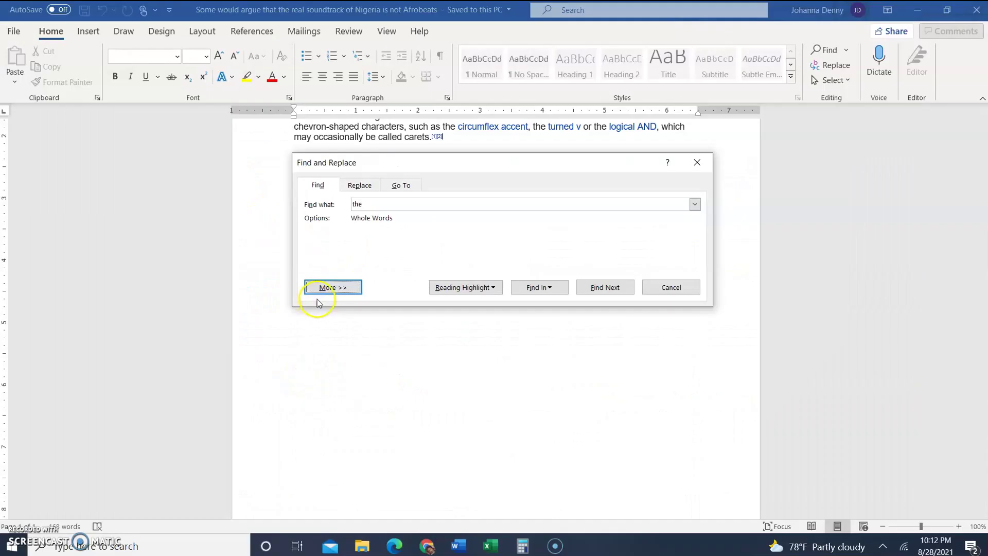
pyautogui.click(341, 289)
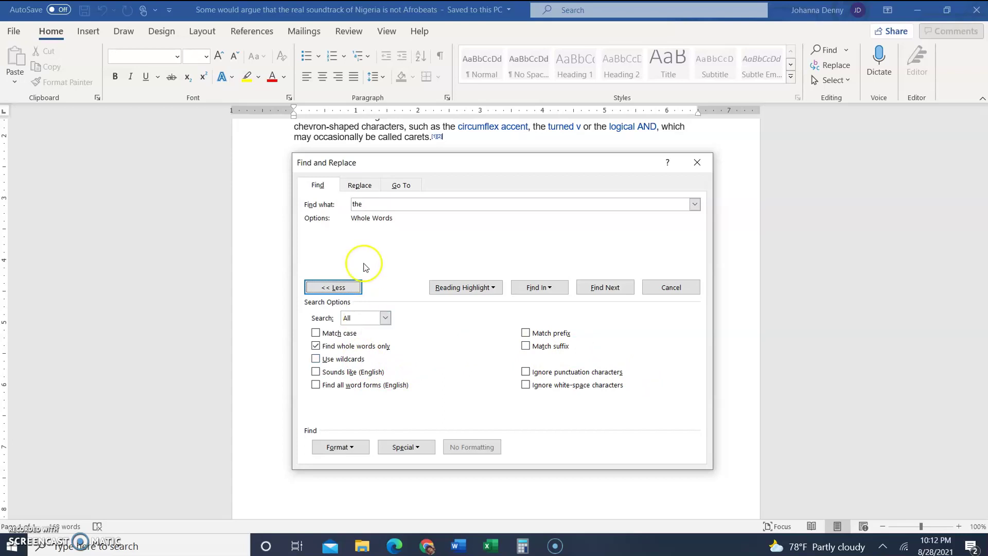
# - Turn off Find whole words only and replace the search term 'the' with 'AND'
pyautogui.click(320, 349)
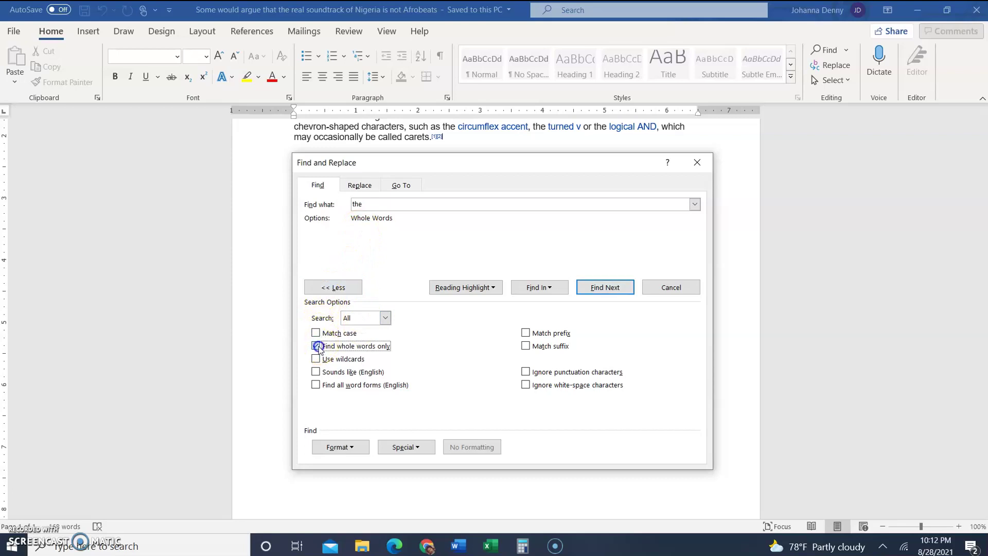
pyautogui.doubleClick(362, 204)
pyautogui.press('BackSpace')
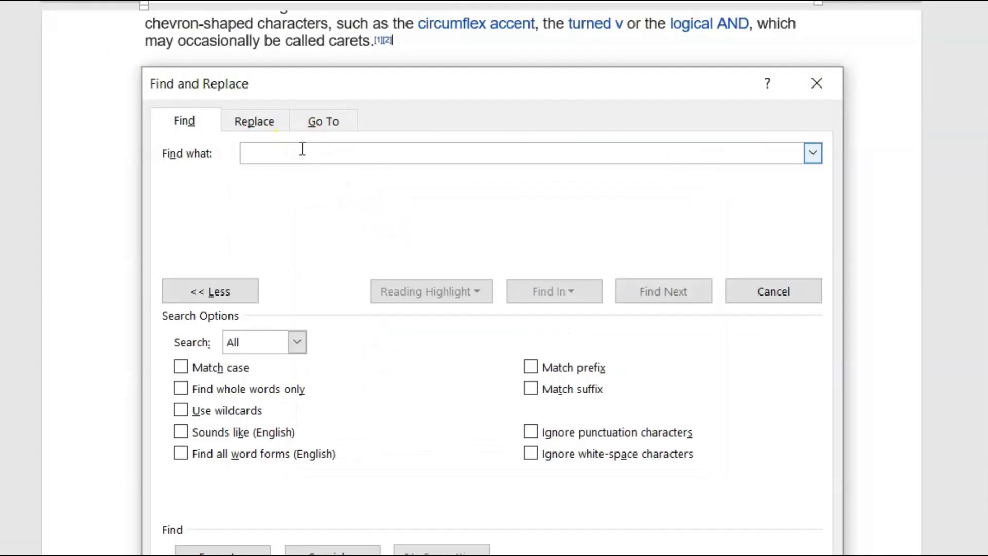
pyautogui.write('AND')
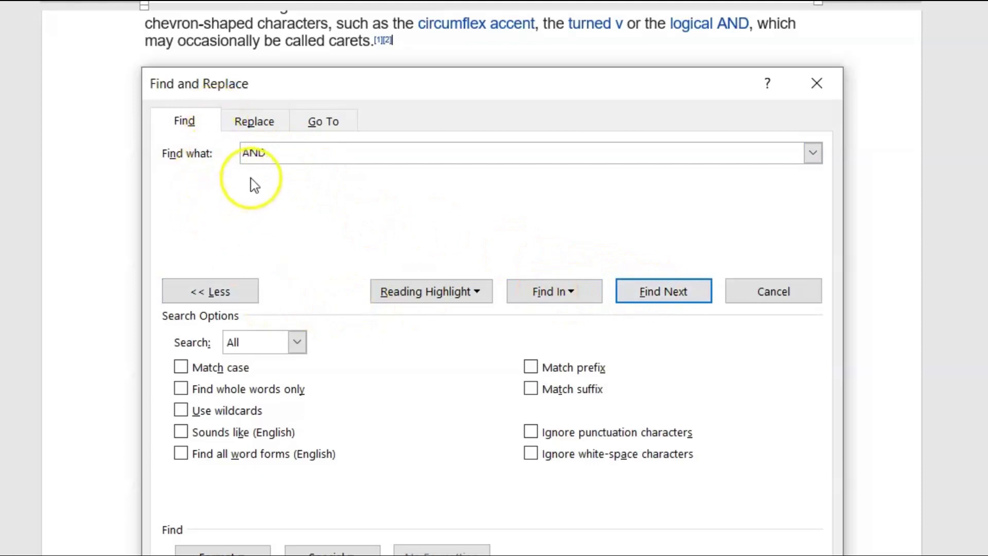
# - Step through the matches from 'They and their' to 'mathematics and other'
pyautogui.click(661, 301)
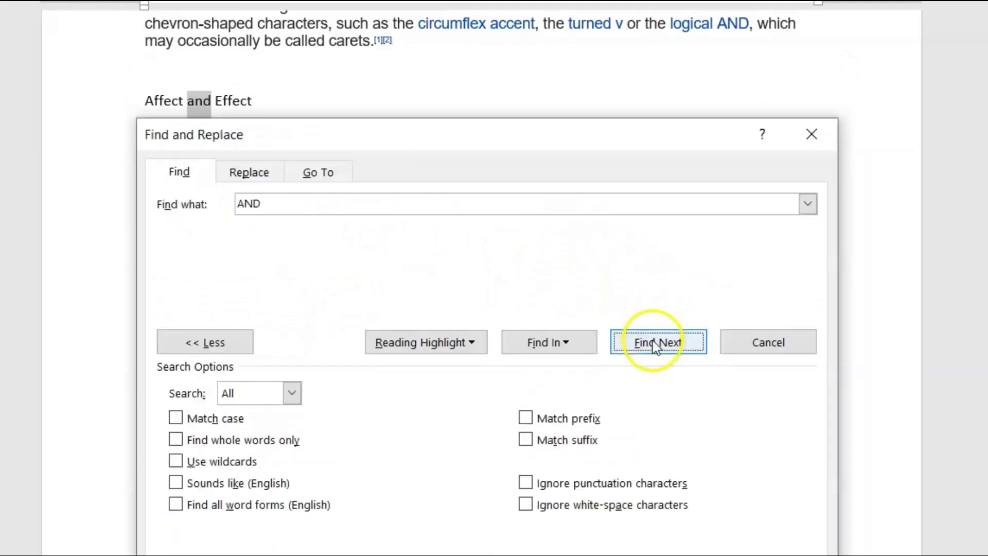
pyautogui.click(654, 347)
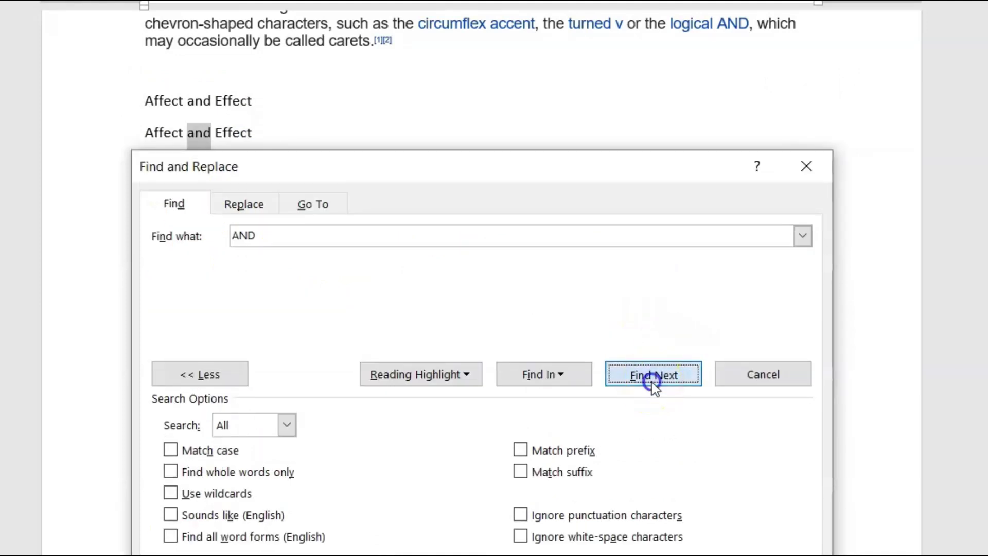
pyautogui.click(652, 382)
pyautogui.click(651, 403)
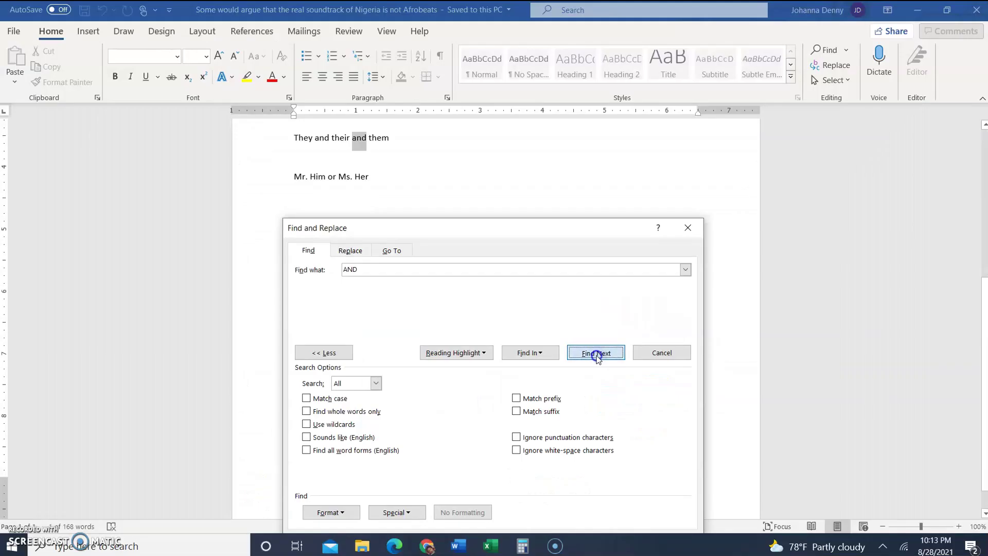
pyautogui.click(649, 407)
pyautogui.click(597, 357)
pyautogui.click(597, 356)
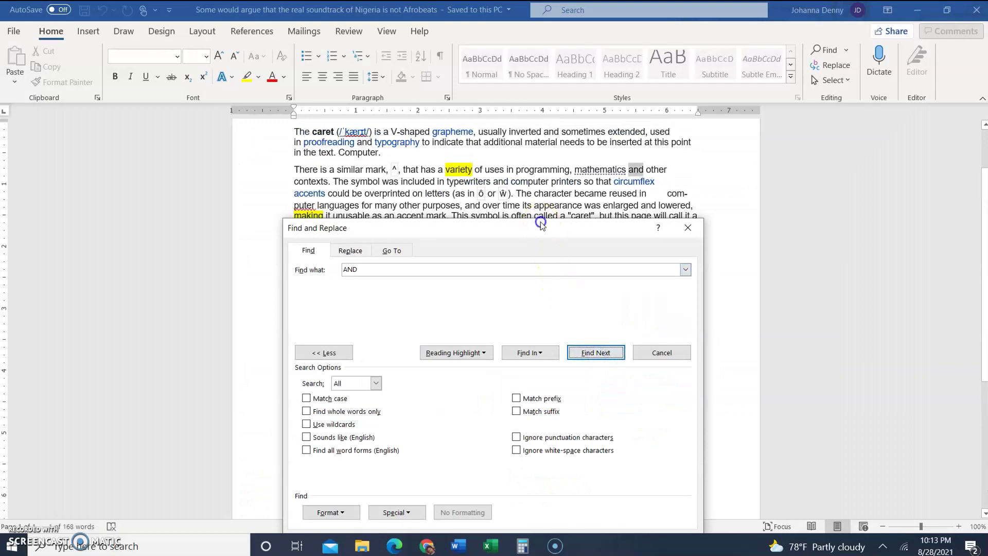
pyautogui.moveTo(539, 222); pyautogui.dragTo(539, 154)
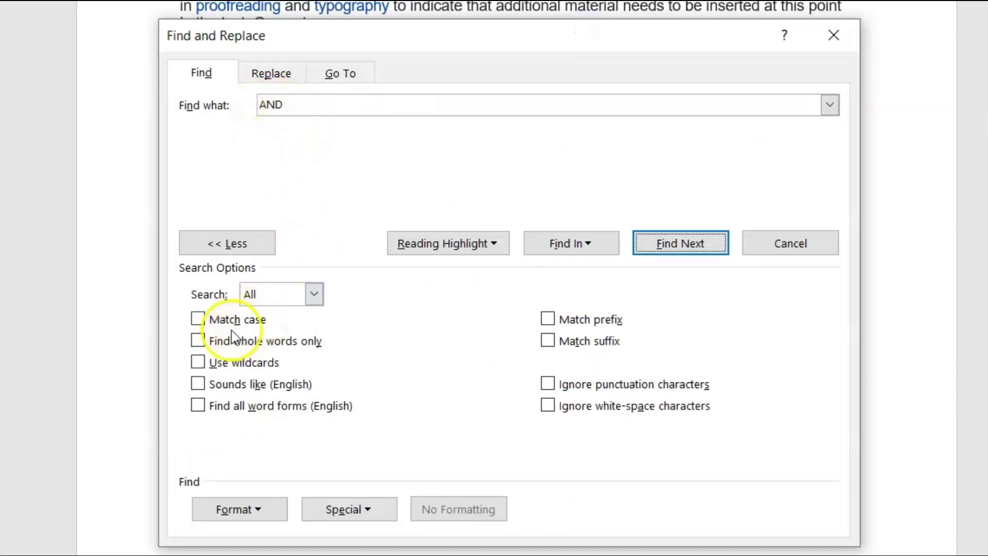
# - Turn on Match case and find the uppercase 'AND' in 'logical AND'
pyautogui.click(198, 320)
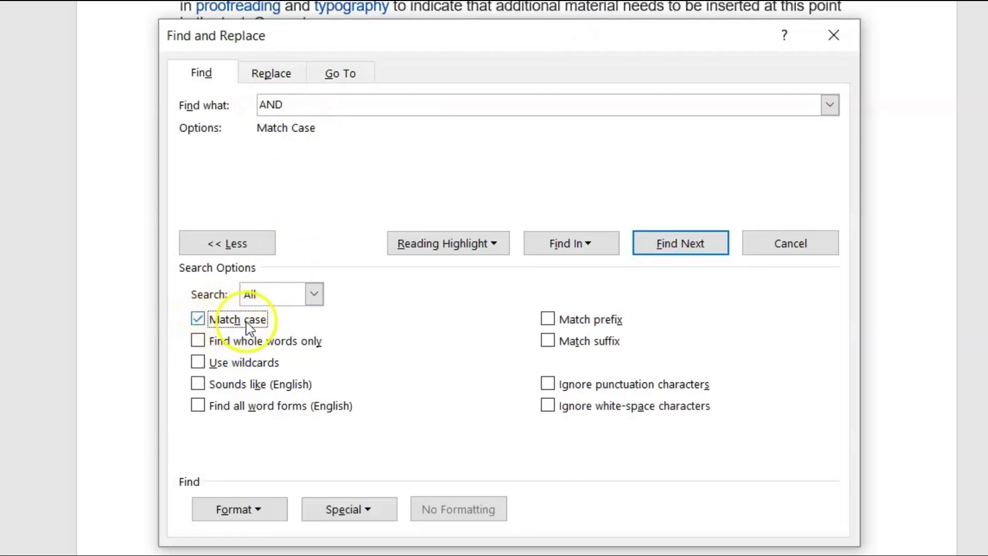
pyautogui.click(295, 103)
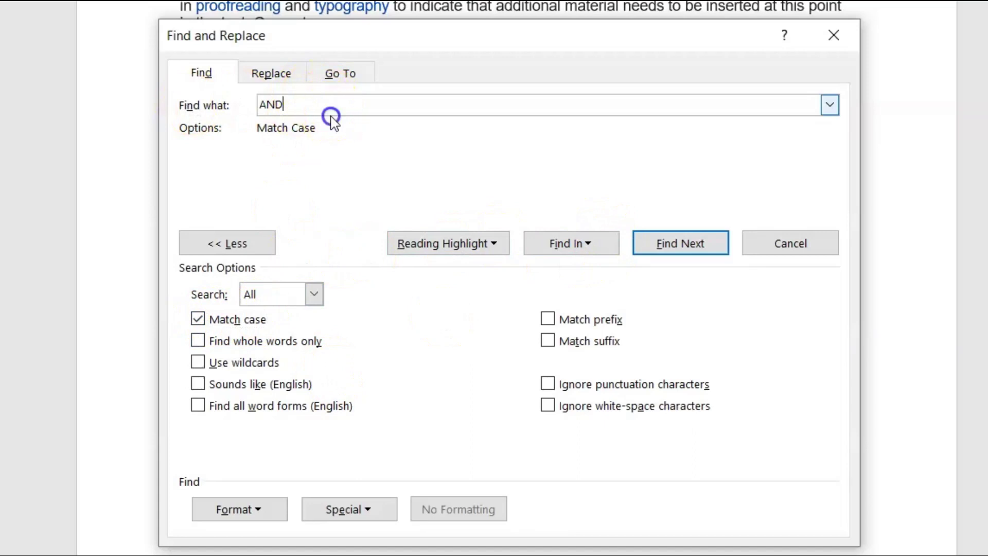
pyautogui.moveTo(308, 103); pyautogui.dragTo(227, 102)
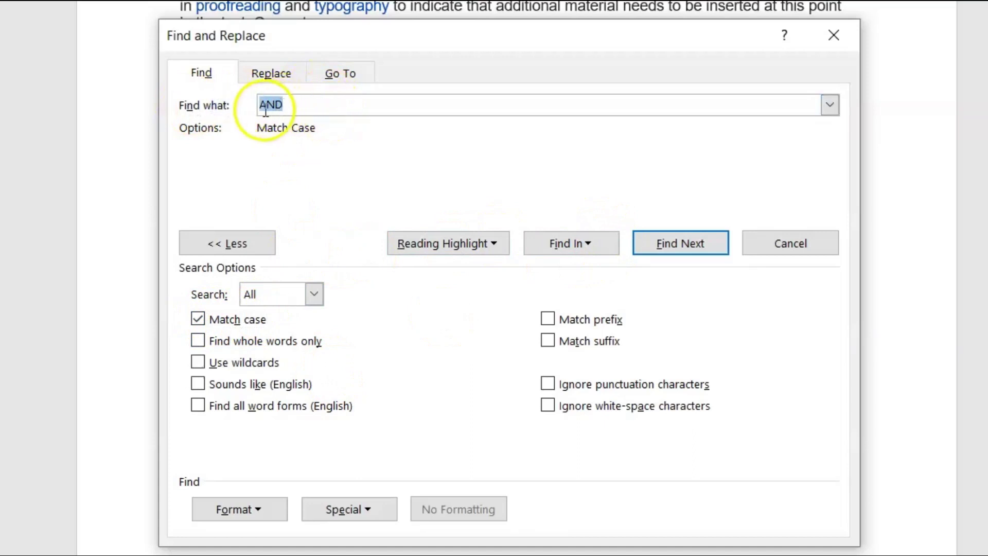
pyautogui.click(357, 103)
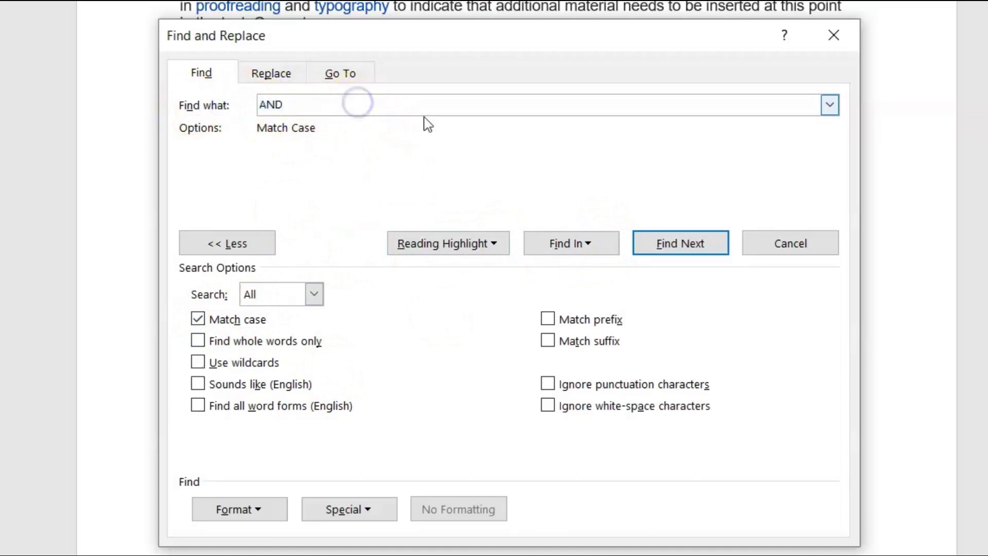
pyautogui.click(663, 242)
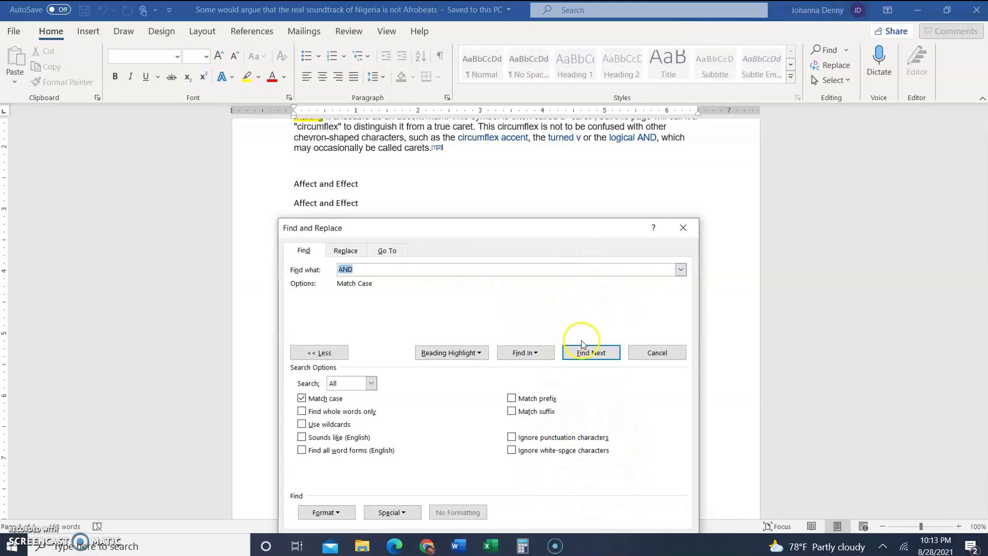
pyautogui.click(583, 350)
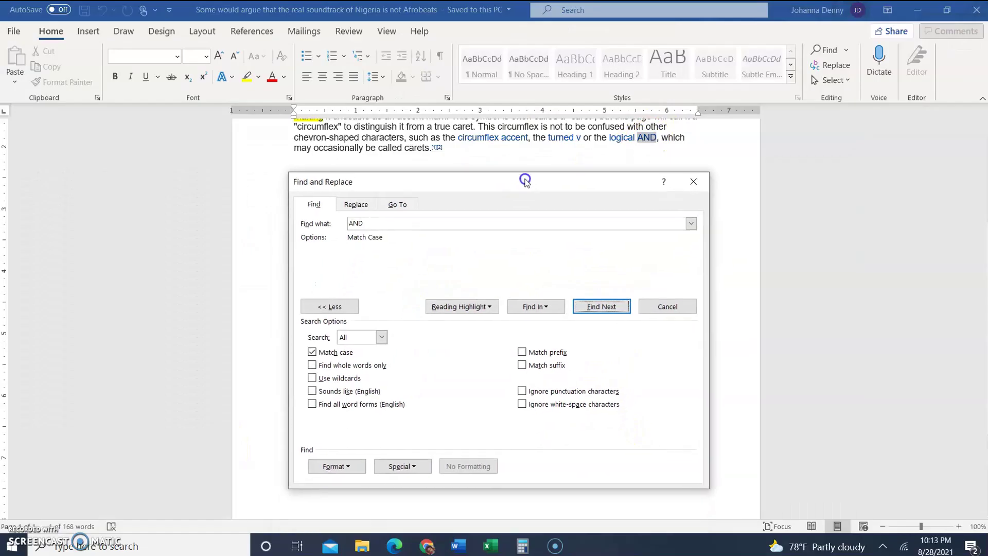
pyautogui.moveTo(525, 181); pyautogui.dragTo(528, 173)
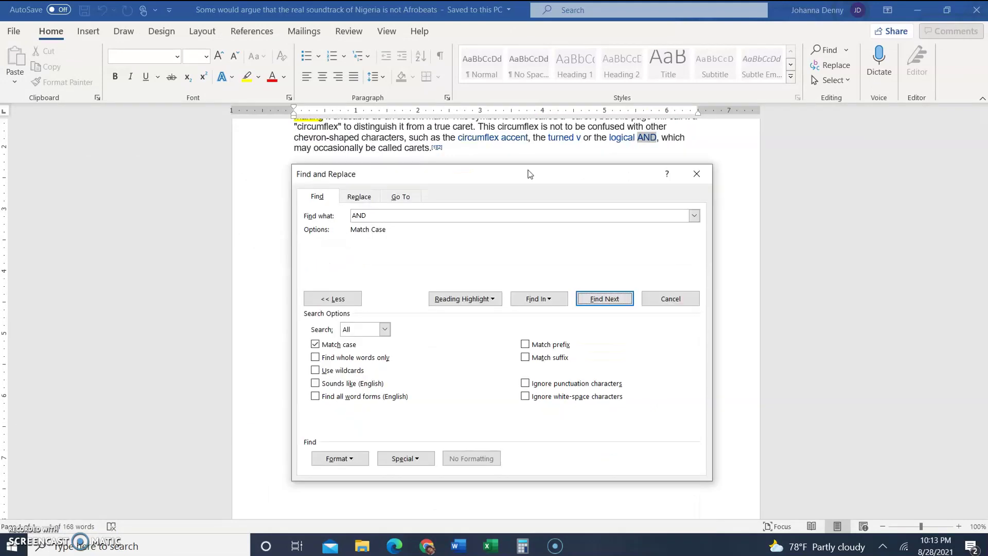
# - Change the search term from 'AND' to lowercase 'and'
pyautogui.click(354, 206)
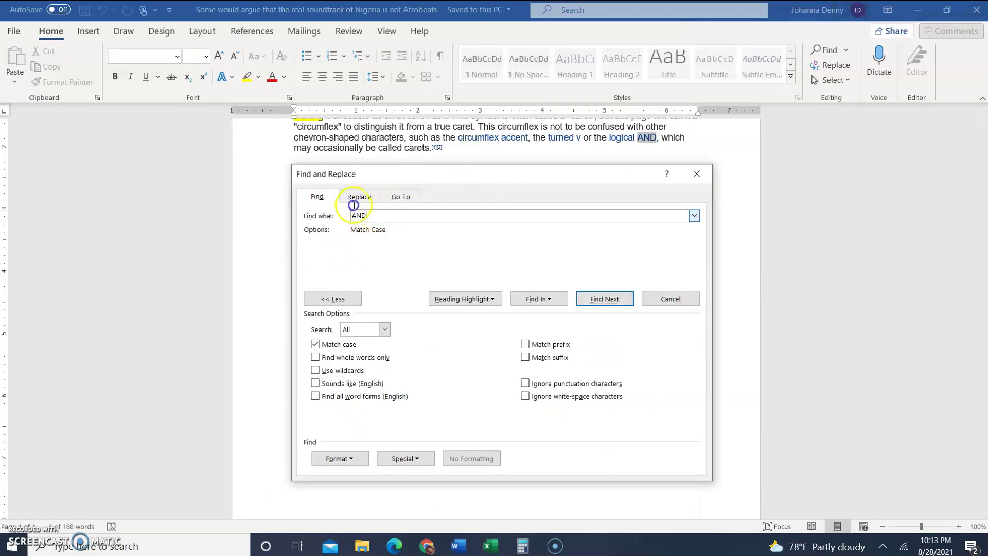
pyautogui.doubleClick(353, 207)
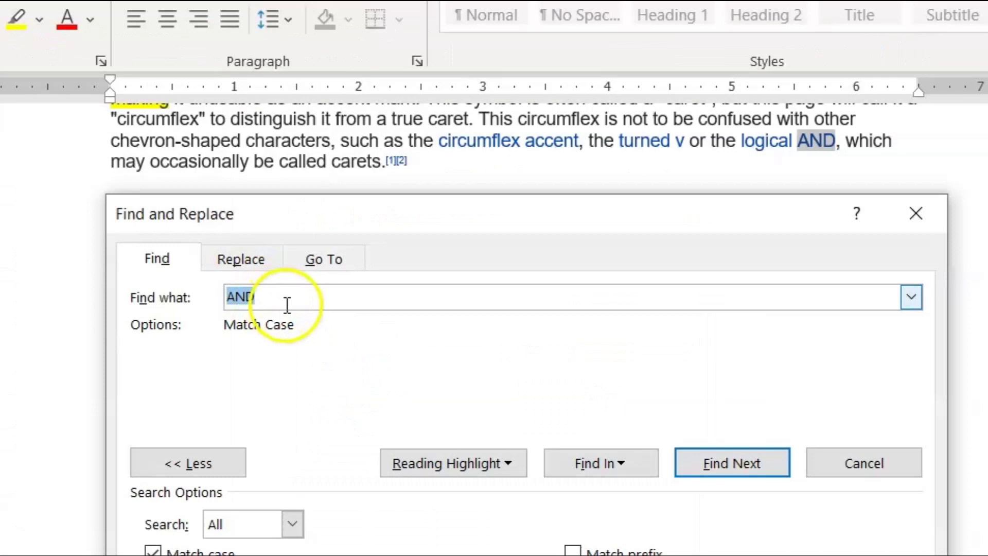
pyautogui.press('BackSpace')
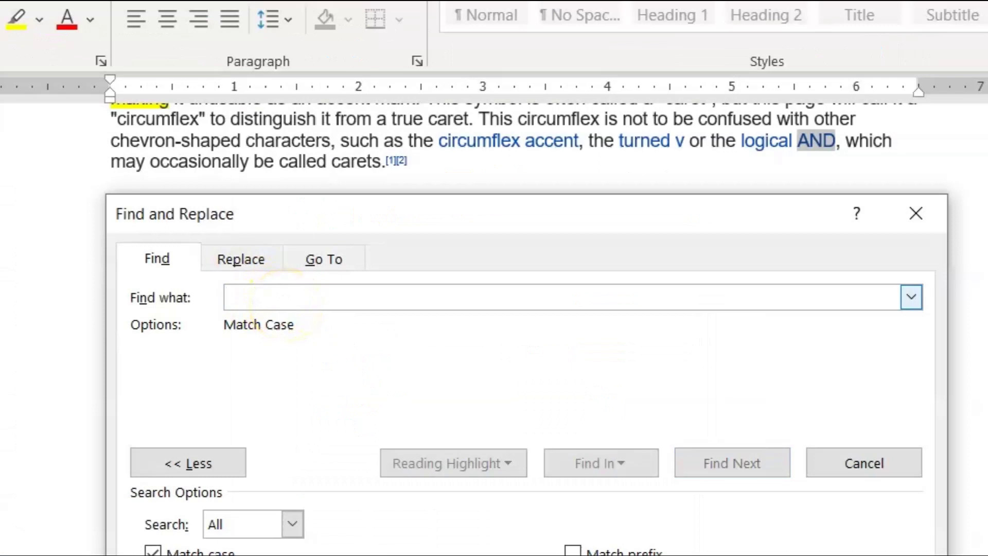
pyautogui.write('and')
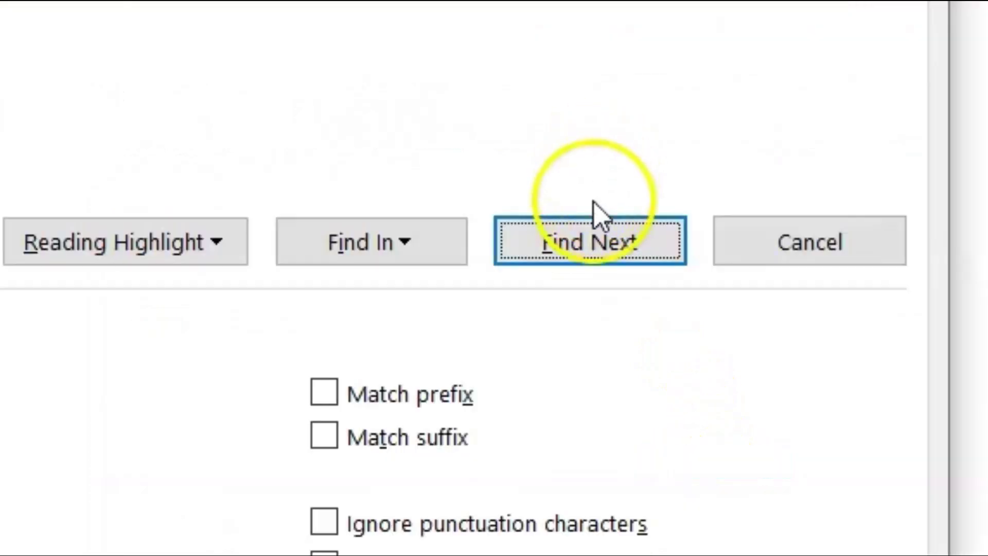
# - Step through the lowercase 'and' matches until reaching 'mathematics and other'
pyautogui.click(734, 470)
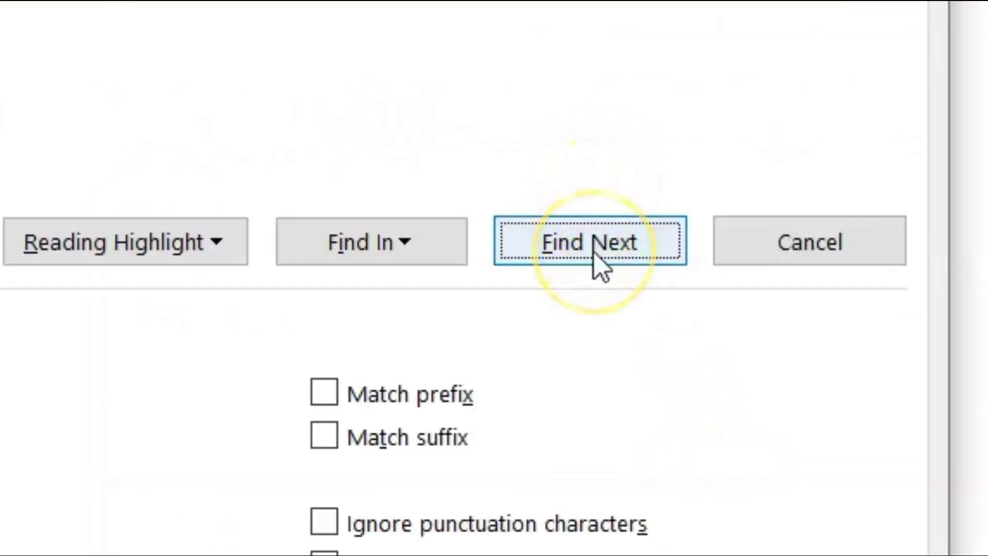
pyautogui.click(734, 469)
pyautogui.click(598, 241)
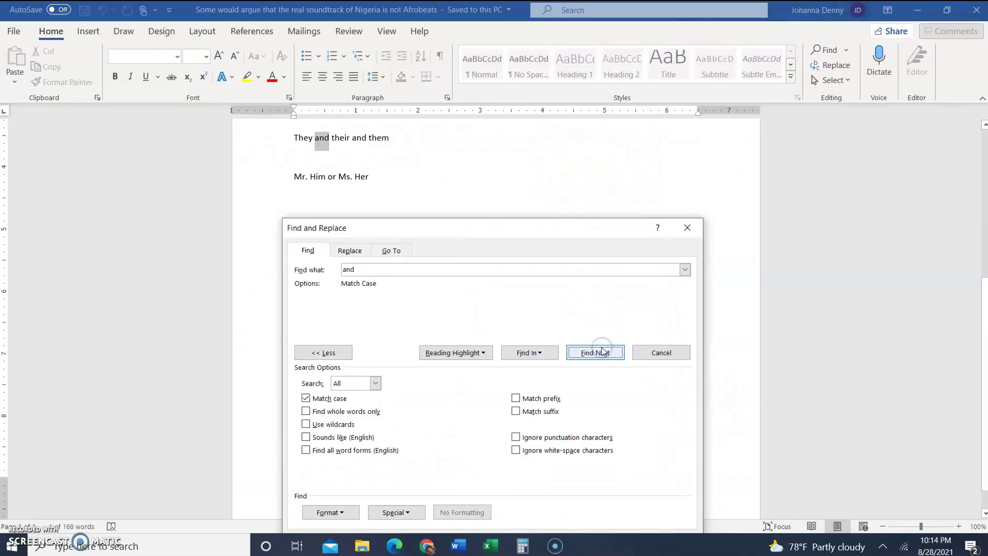
pyautogui.click(593, 315)
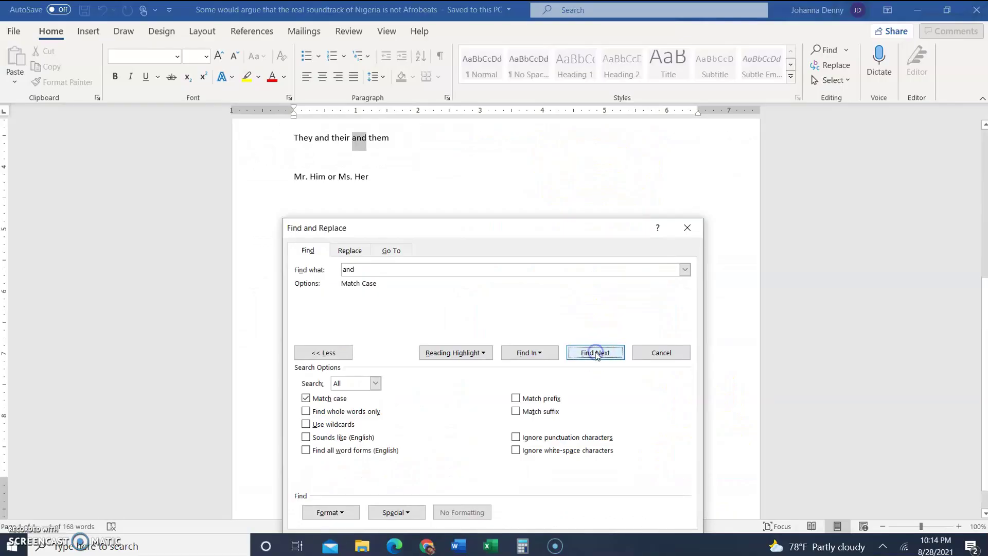
pyautogui.click(593, 315)
pyautogui.click(595, 353)
pyautogui.click(595, 353)
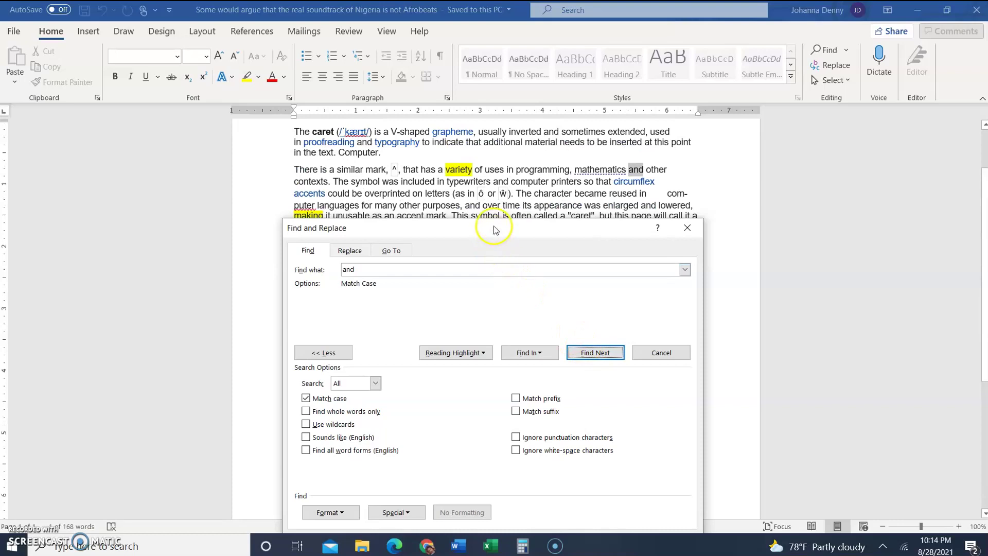
pyautogui.moveTo(492, 227); pyautogui.dragTo(510, 185)
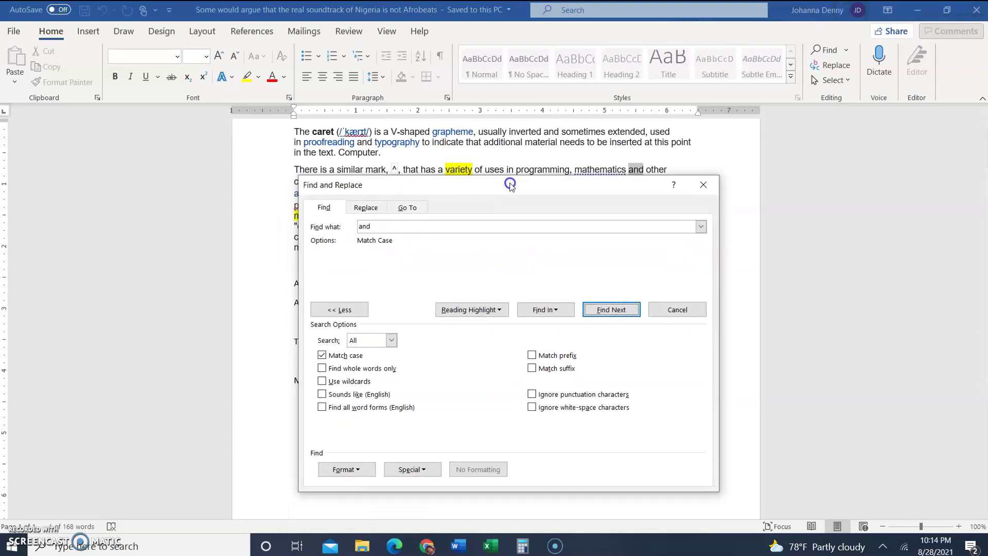
# - Move the dialog aside and clear the Match case option
pyautogui.moveTo(510, 186); pyautogui.dragTo(523, 200)
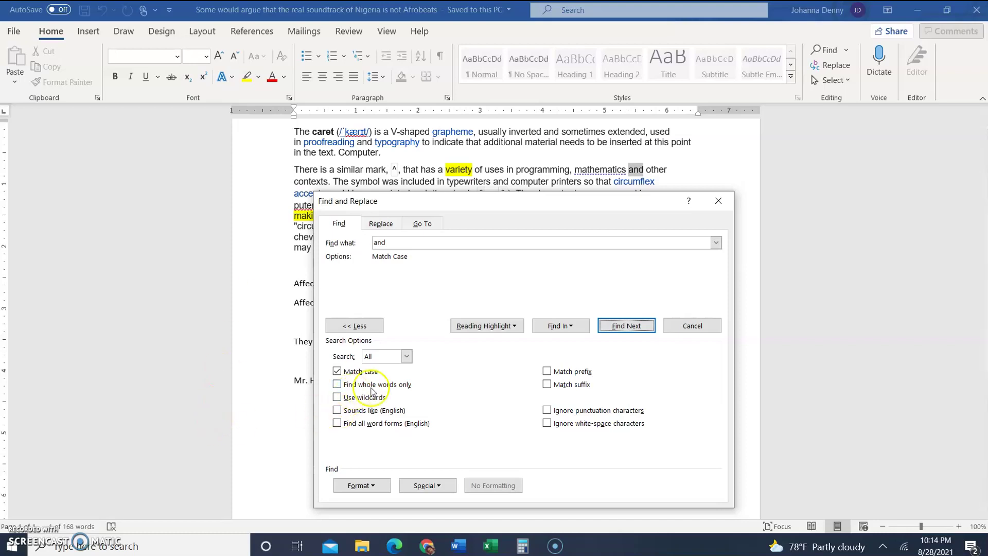
pyautogui.click(337, 370)
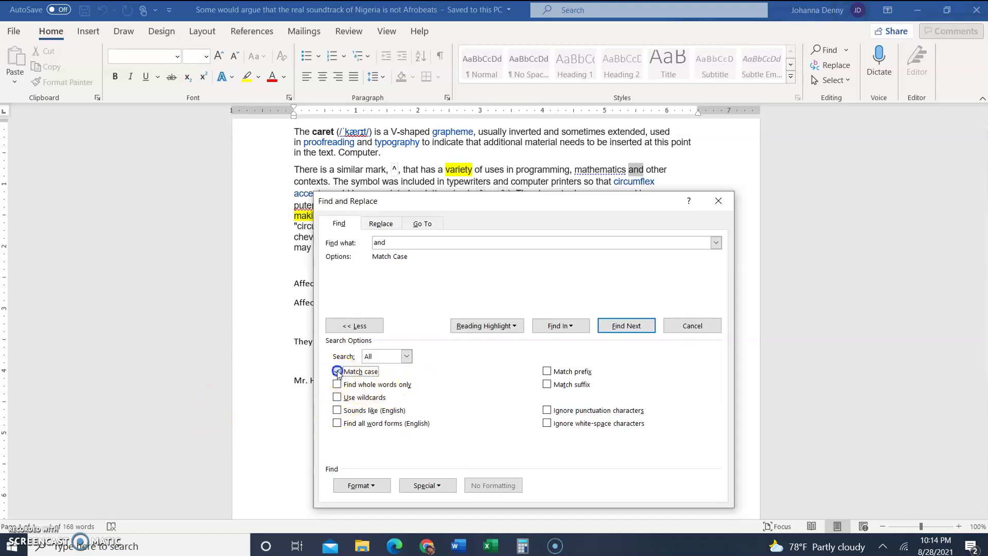